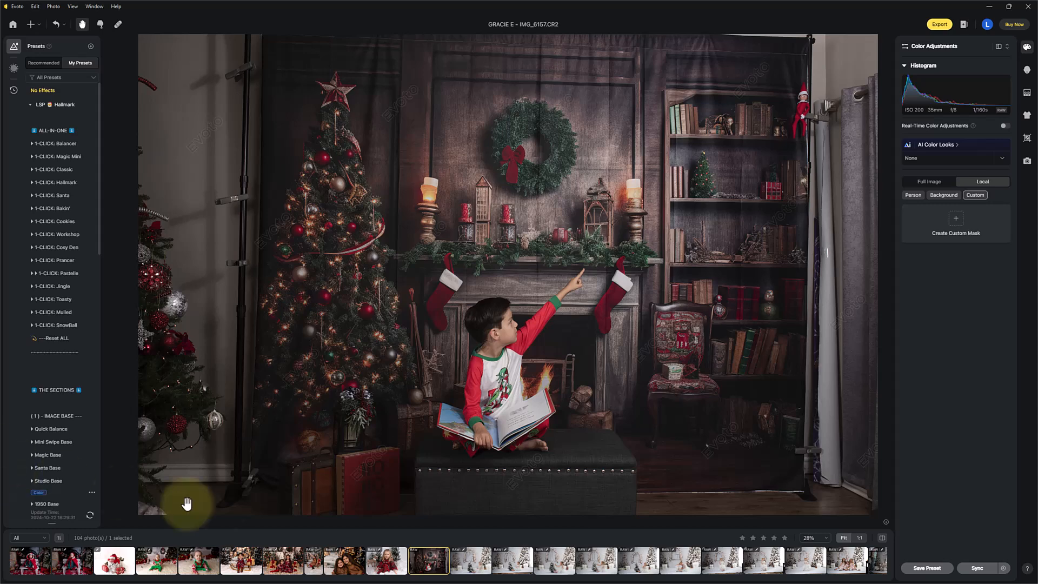
- Compare the 1-CLICK presets from Balancer through Cookies on the full photo and settle on 1-CLICK: Jingle
mouse_move(207, 576)
left_mouse_down()
mouse_move(427, 581)
mouse_move(201, 581)
left_mouse_up()
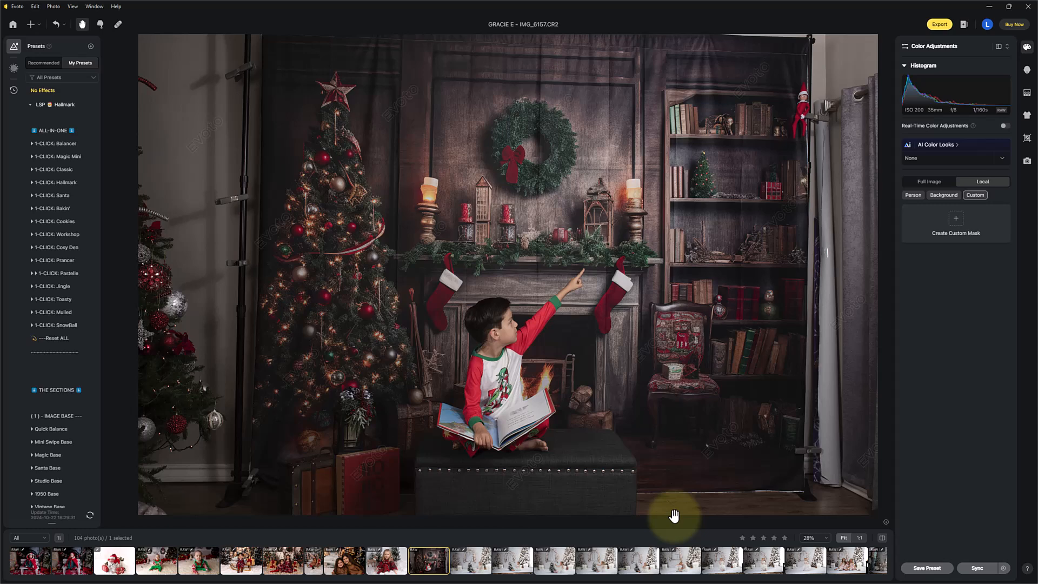
left_click(919, 182)
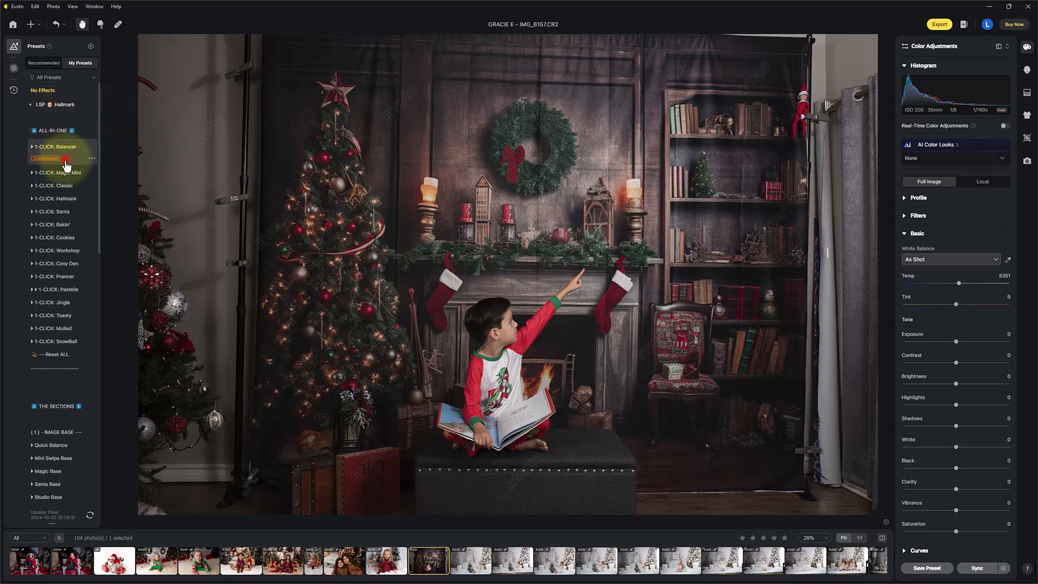
left_click(65, 157)
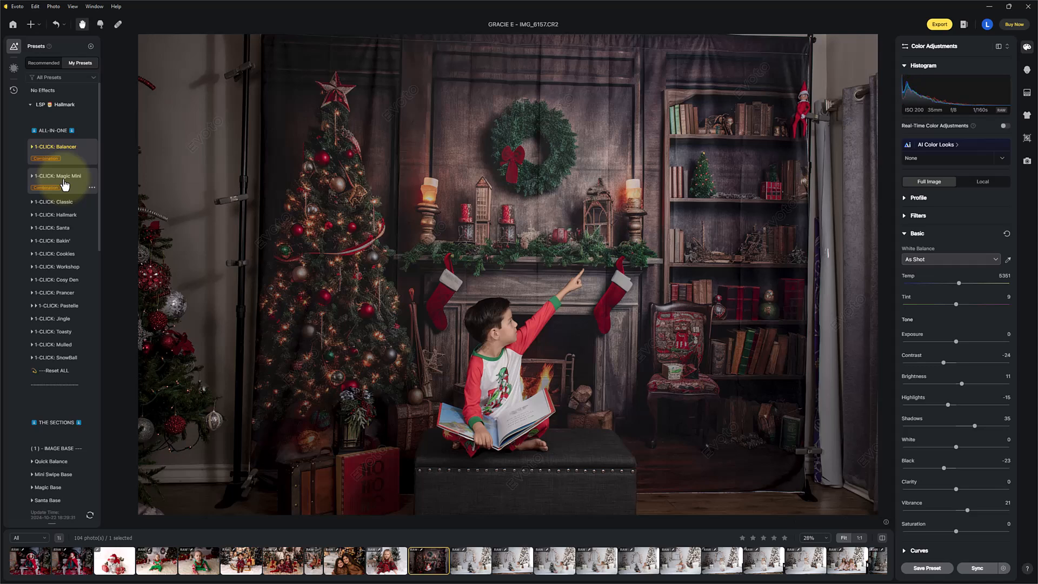
left_click(64, 184)
left_click(64, 190)
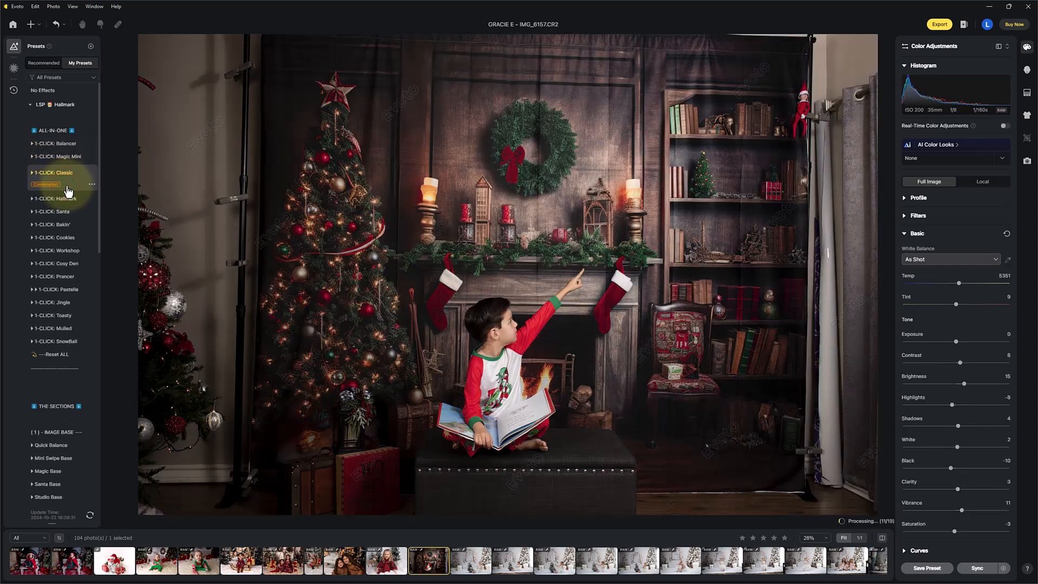
left_click(69, 200)
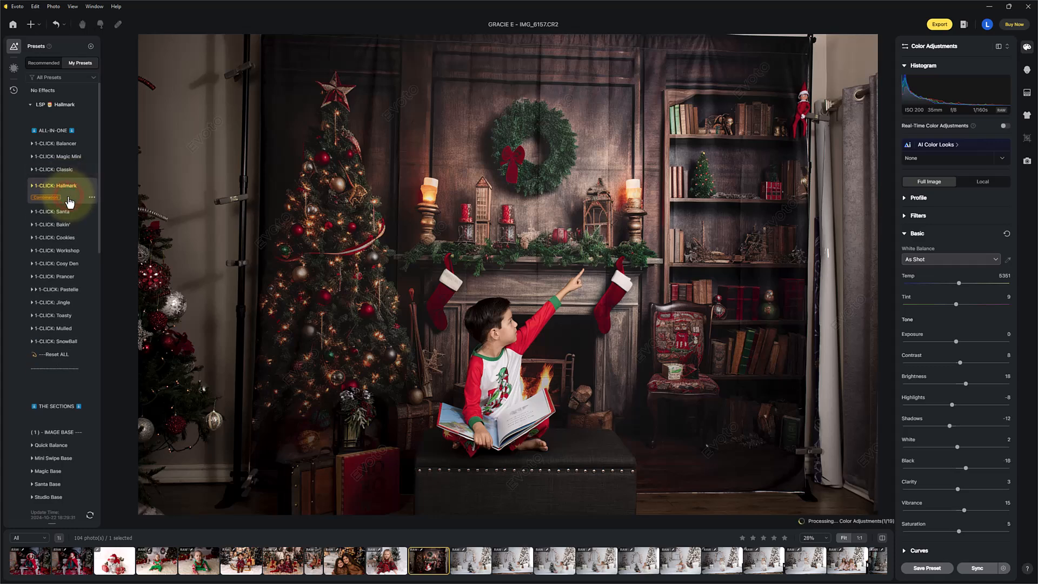
left_click(68, 210)
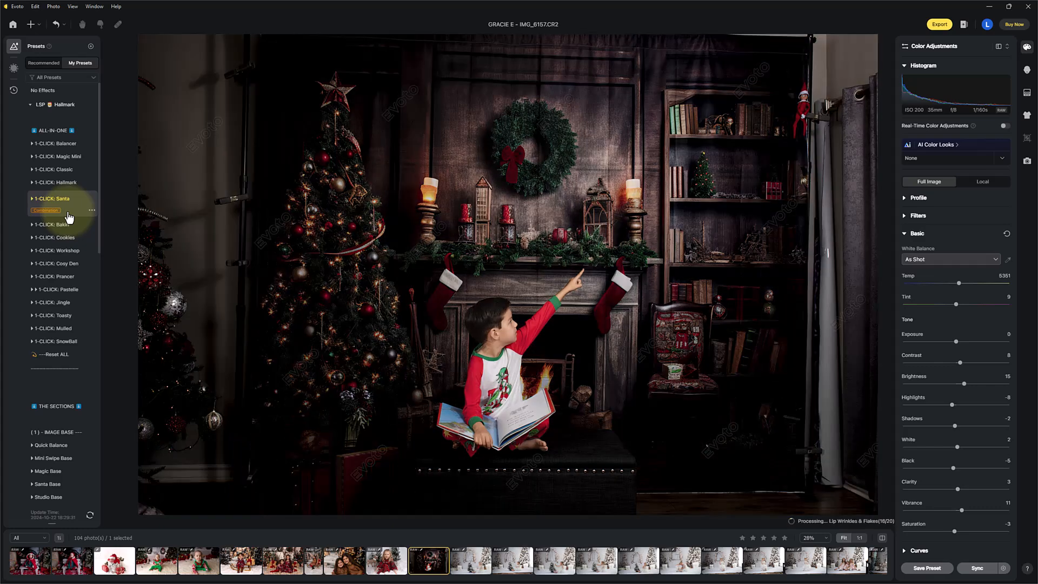
left_click(70, 224)
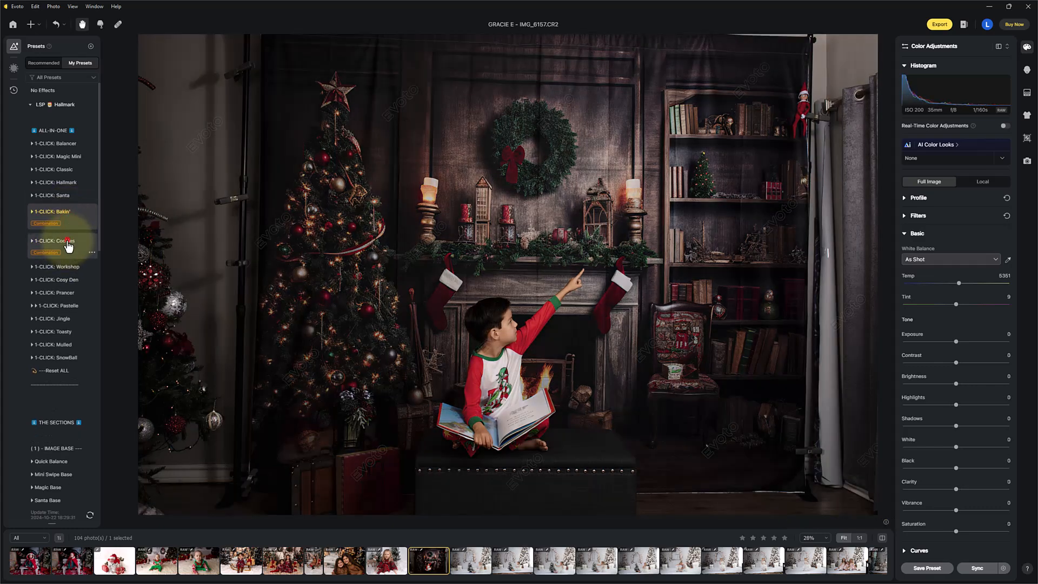
left_click(67, 239)
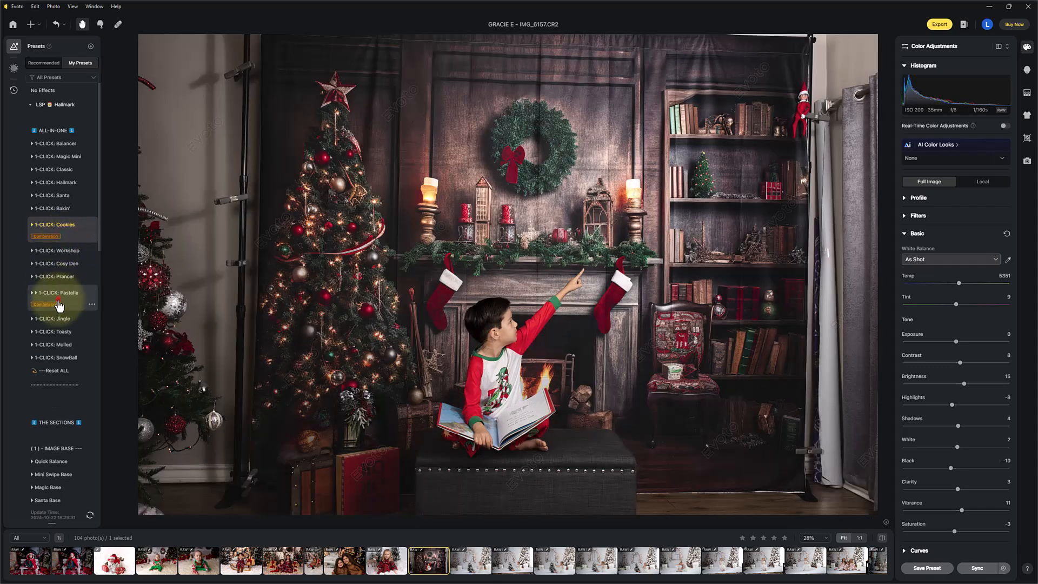
left_click(66, 302)
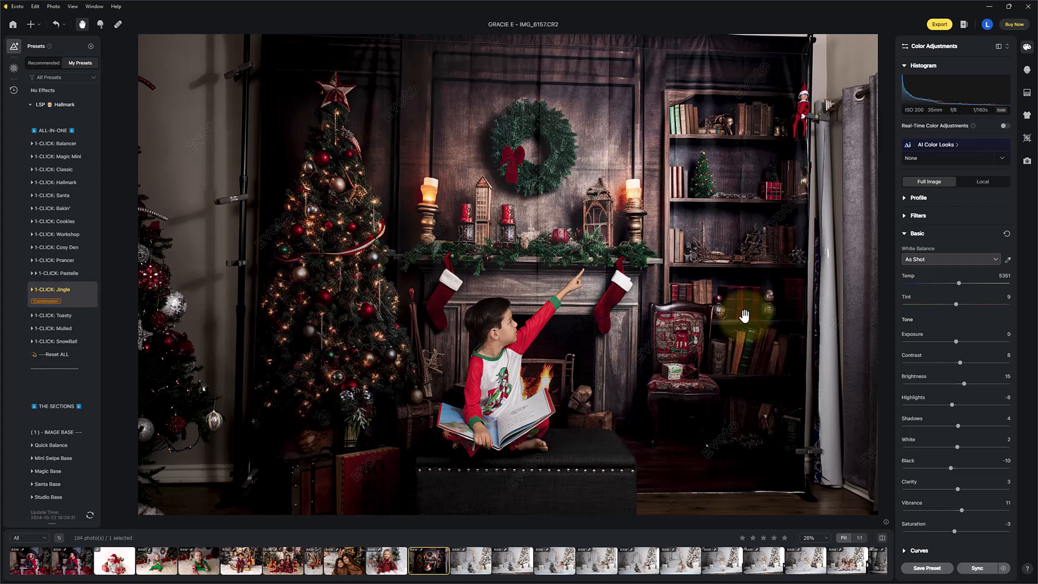
- Crop the photo at its fixed ratio around the boy, tree, fireplace and bookcase, cutting off the backdrop stands and curtain
left_click(1026, 137)
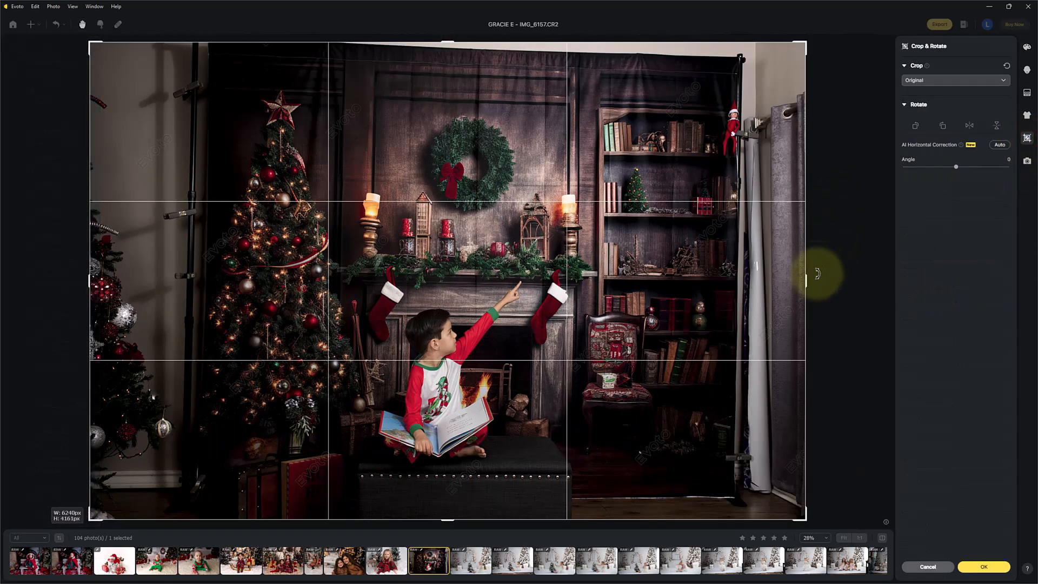
left_click_drag(806, 278, 794, 278)
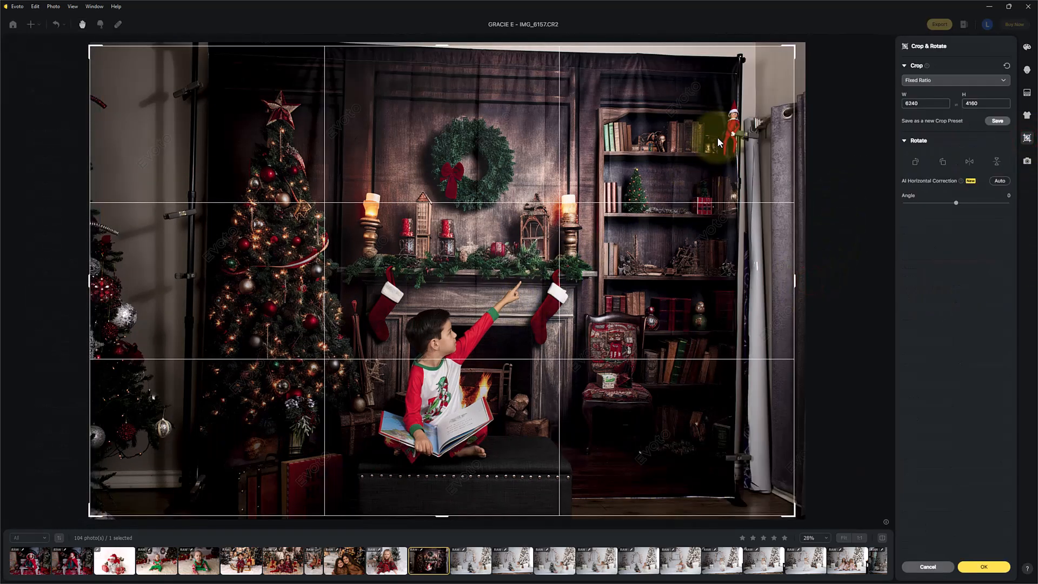
left_click_drag(795, 280, 637, 296)
left_click_drag(485, 344, 581, 376)
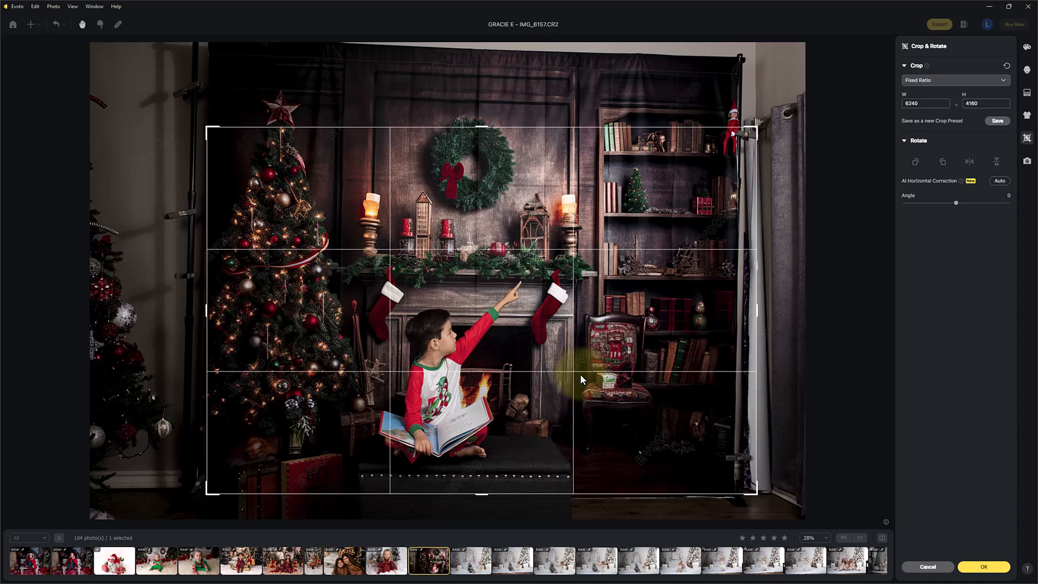
left_click_drag(480, 125, 466, 183)
left_click_drag(476, 284, 462, 282)
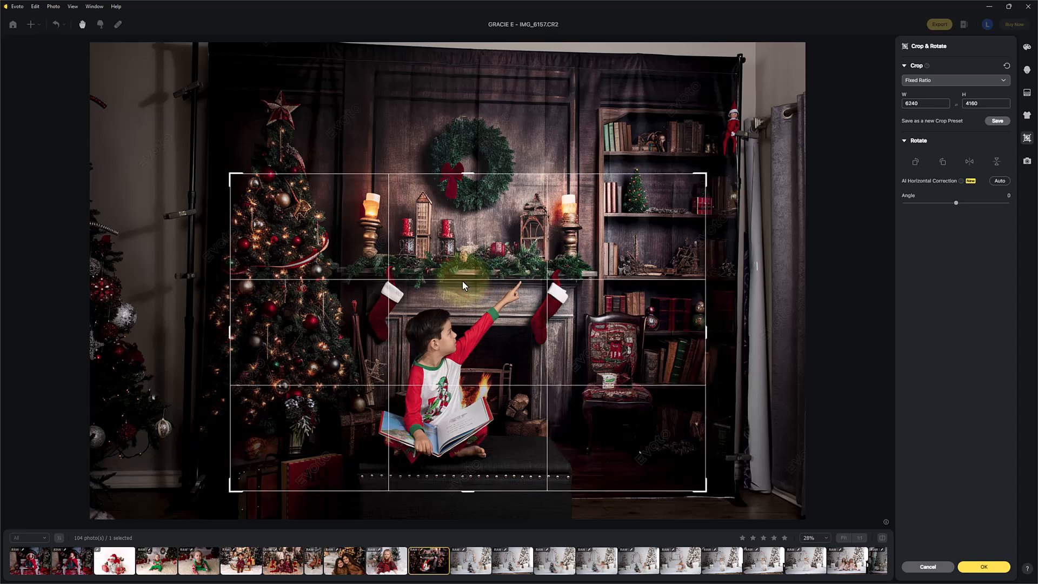
left_click_drag(464, 173, 464, 142)
left_click_drag(453, 203, 448, 209)
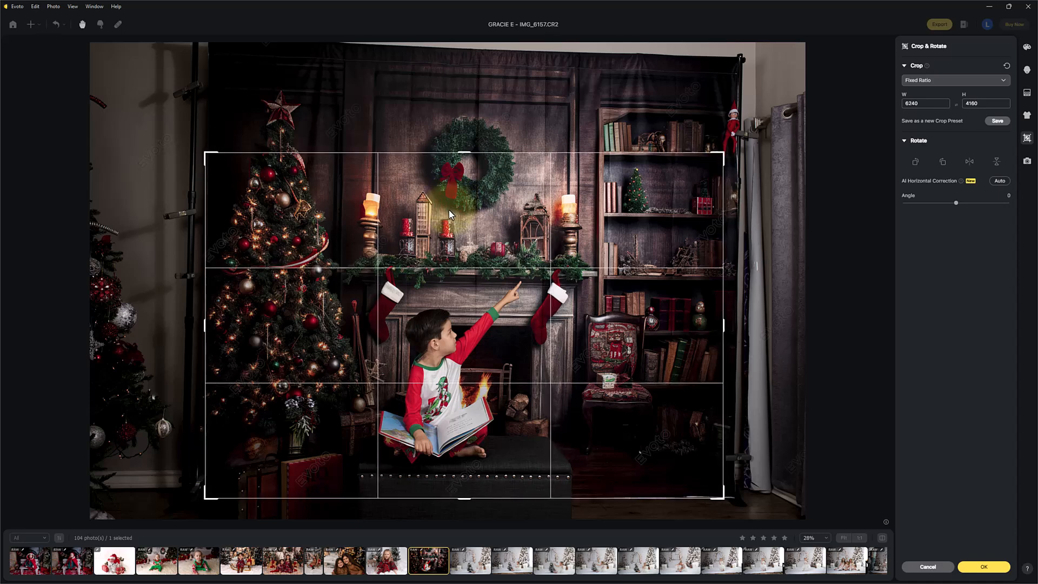
left_click_drag(465, 153, 465, 147)
left_click_drag(473, 189, 475, 186)
left_click(982, 567)
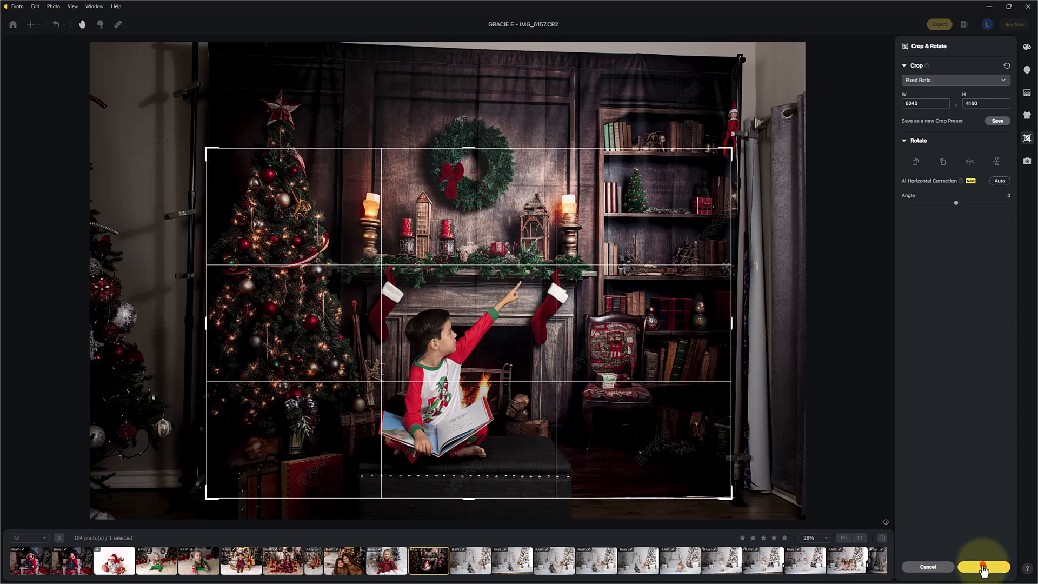
left_click(844, 537)
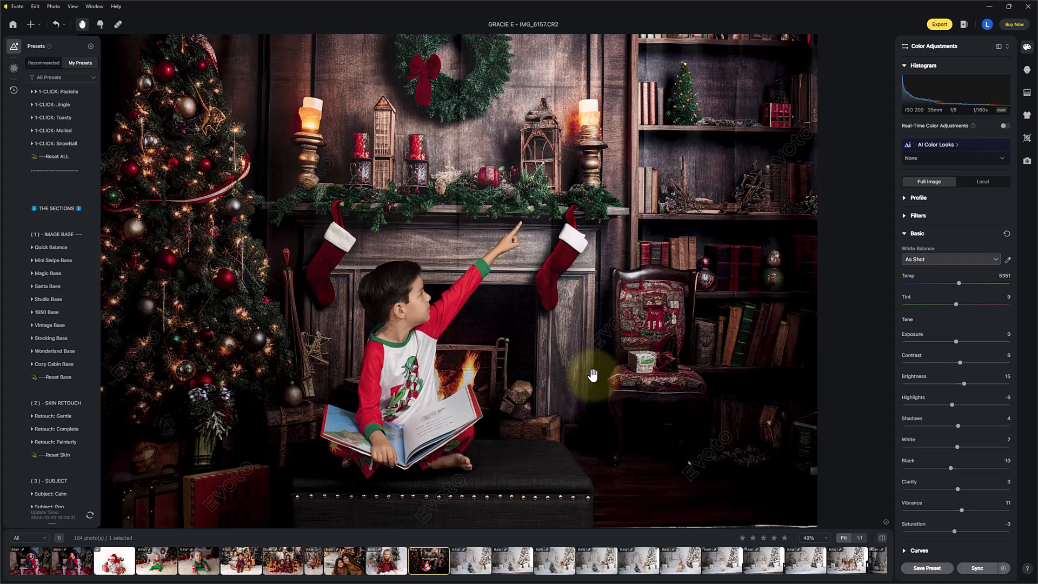
- Compare the cropped edit with the original photo and review the Image Base, Skin Retouch, Subject and Background presets
left_click(882, 537)
left_click(882, 538)
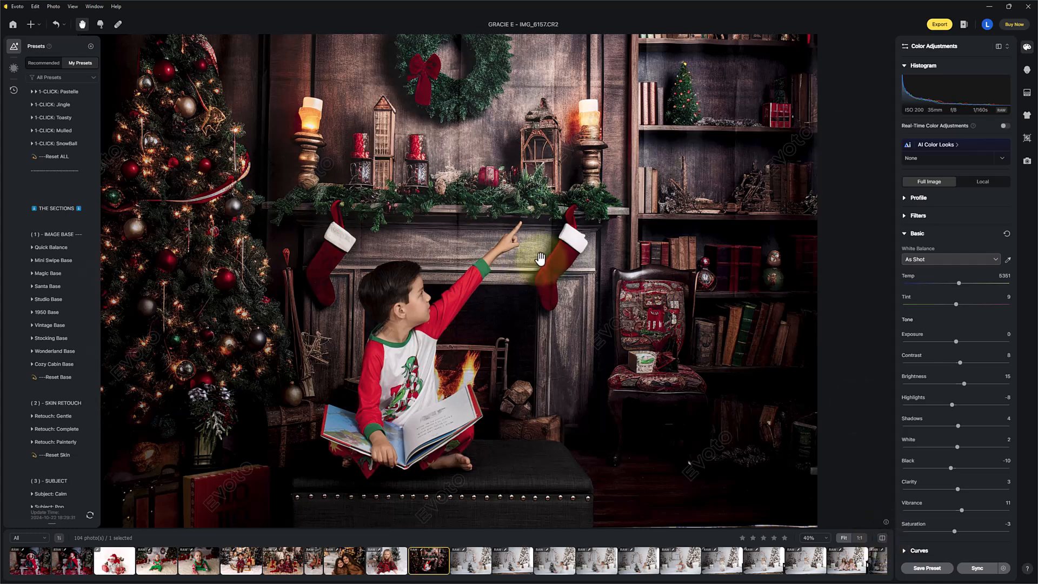
mouse_move(73, 268)
left_click_drag(99, 231, 99, 243)
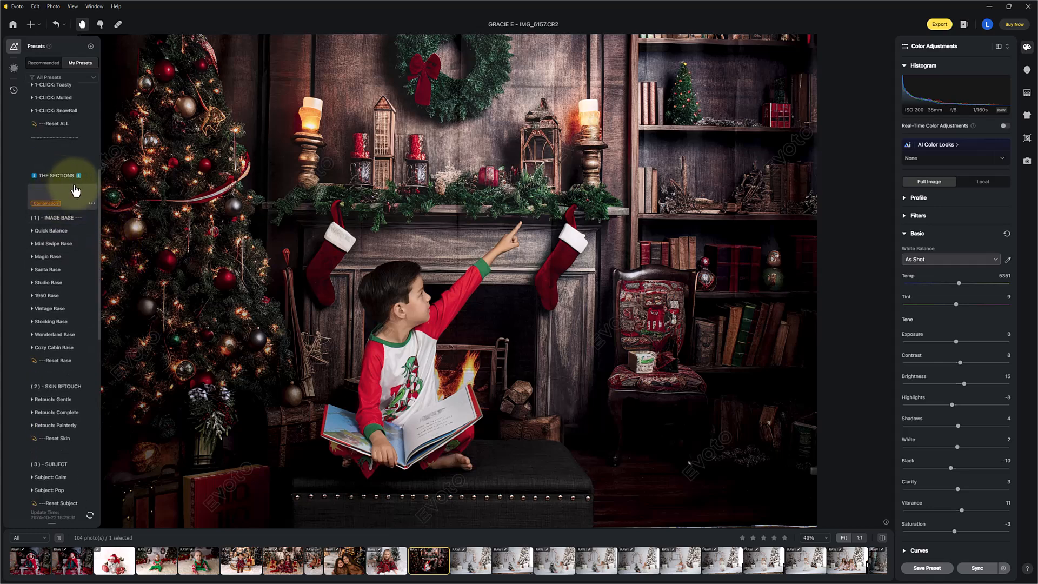
scroll(92, 189, "down", 1)
left_click_drag(99, 193, 99, 238)
mouse_move(61, 102)
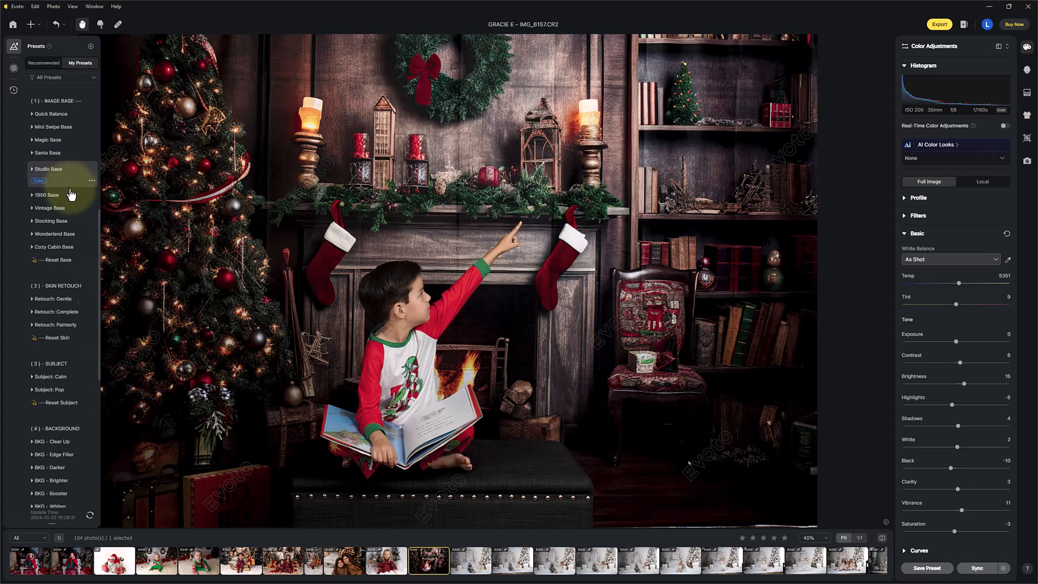
left_click_drag(98, 222, 105, 267)
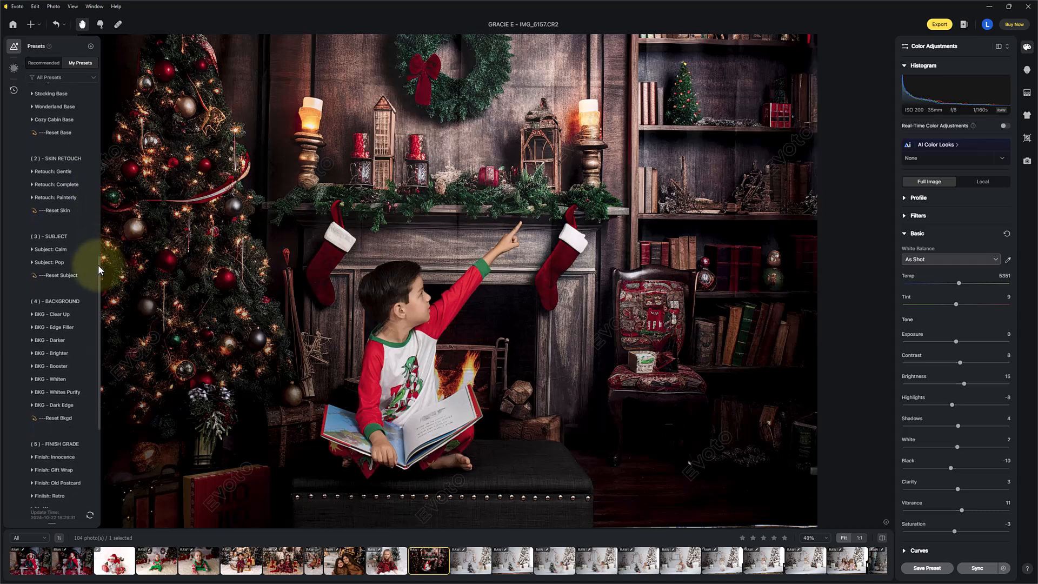
- Inspect the boy close up, comparing the edited photo with the original
scroll(408, 317, "up", 2)
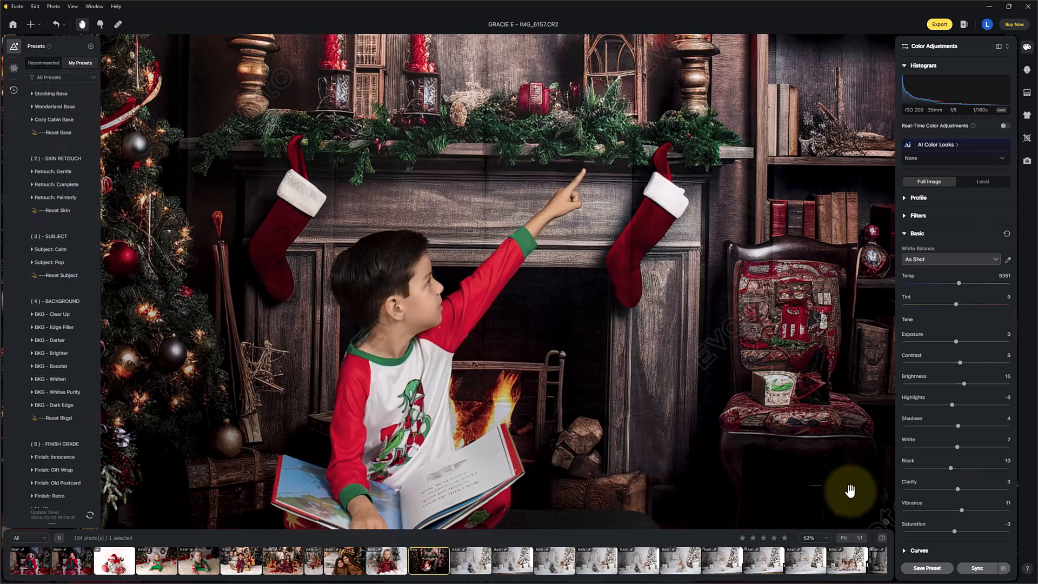
left_click(882, 538)
left_click(882, 539)
left_click(882, 539)
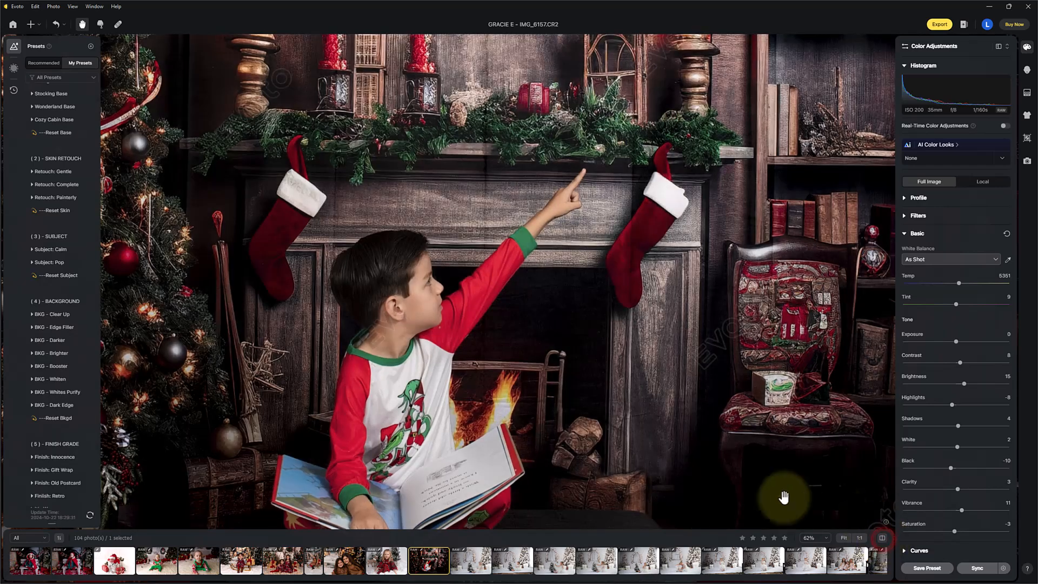
left_click(844, 537)
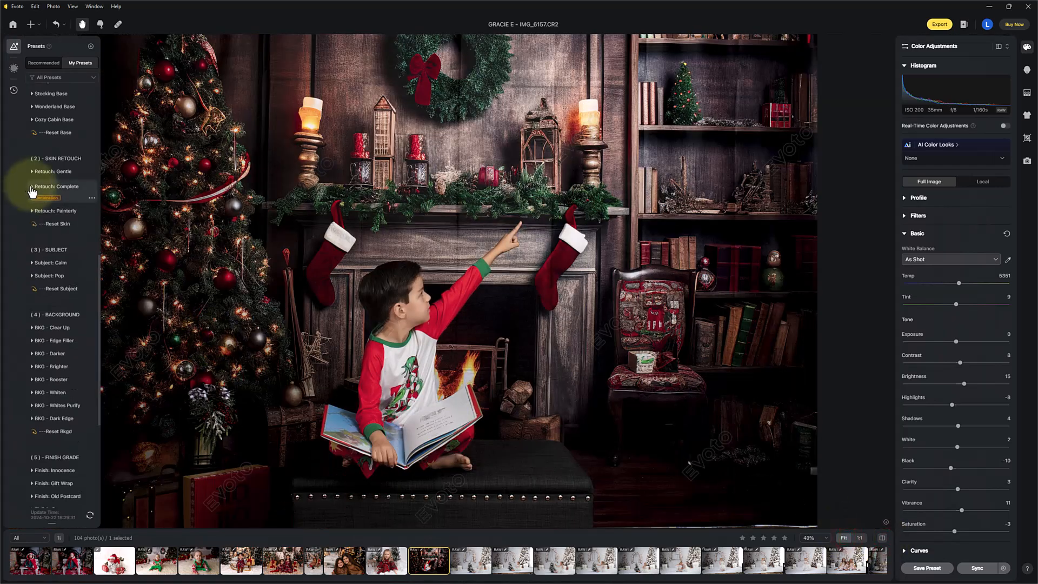
- Apply the BKG - Darker background preset to the photo at a strength of 130
left_click_drag(98, 261, 97, 288)
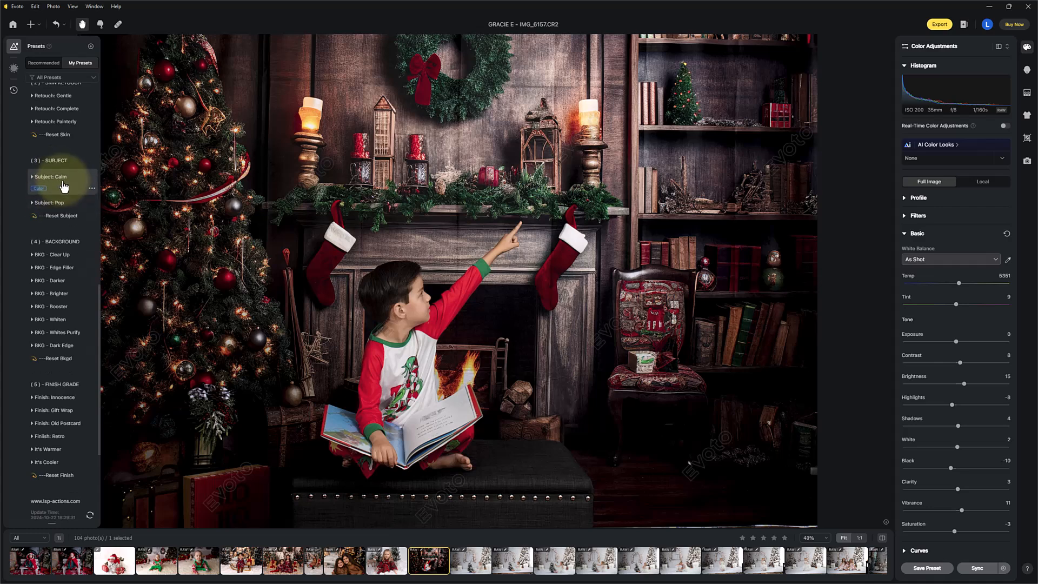
left_click_drag(99, 295, 118, 310)
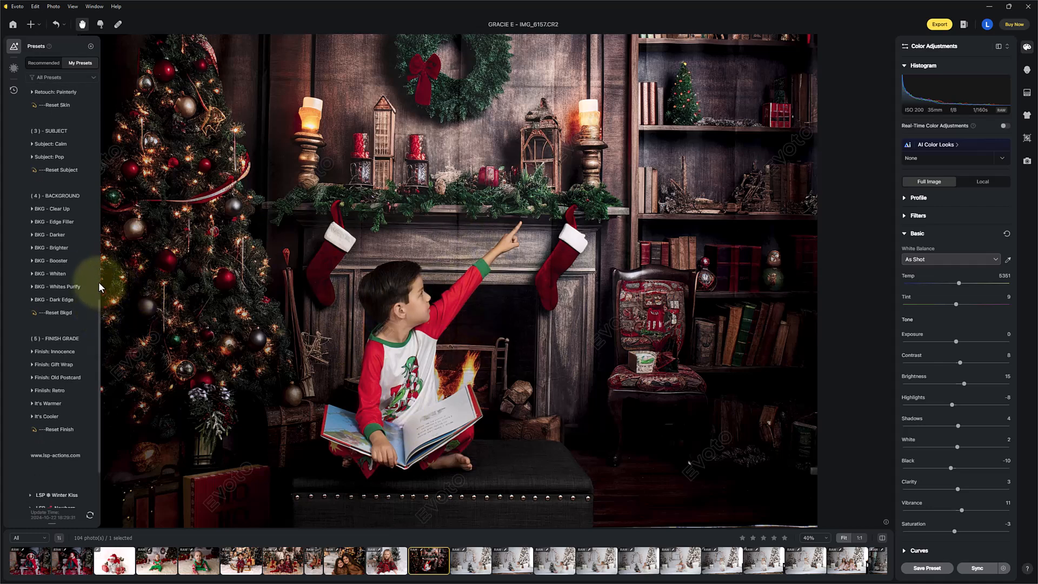
left_click_drag(99, 312, 96, 305)
left_click(69, 274)
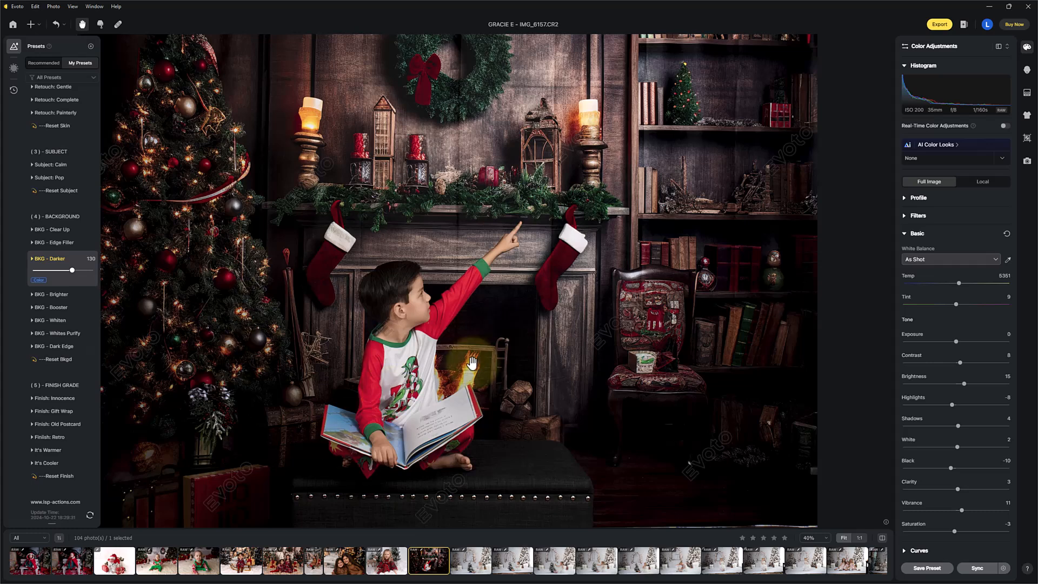
scroll(84, 327, "up", 6)
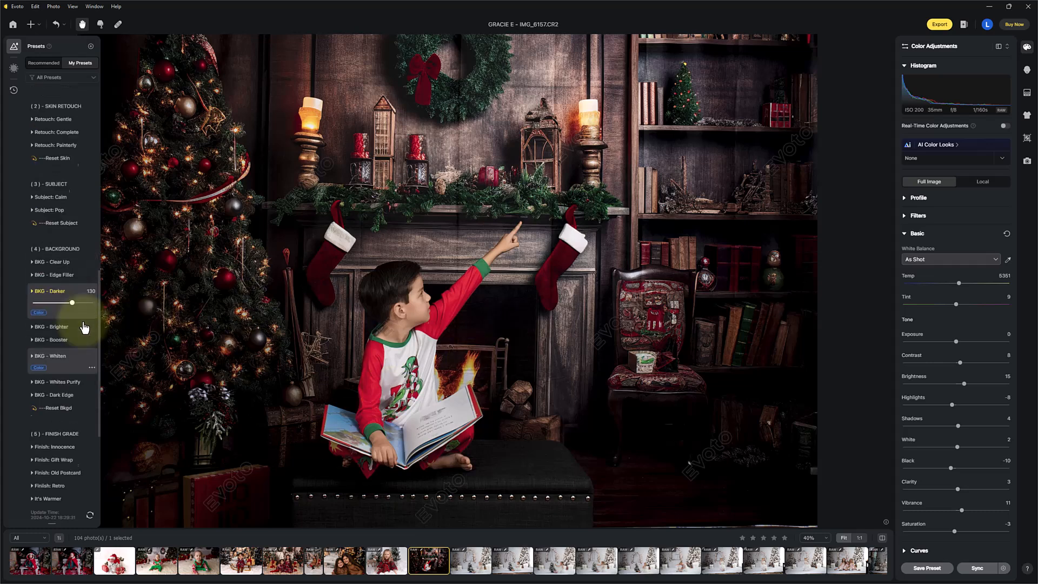
scroll(84, 327, "up", 10)
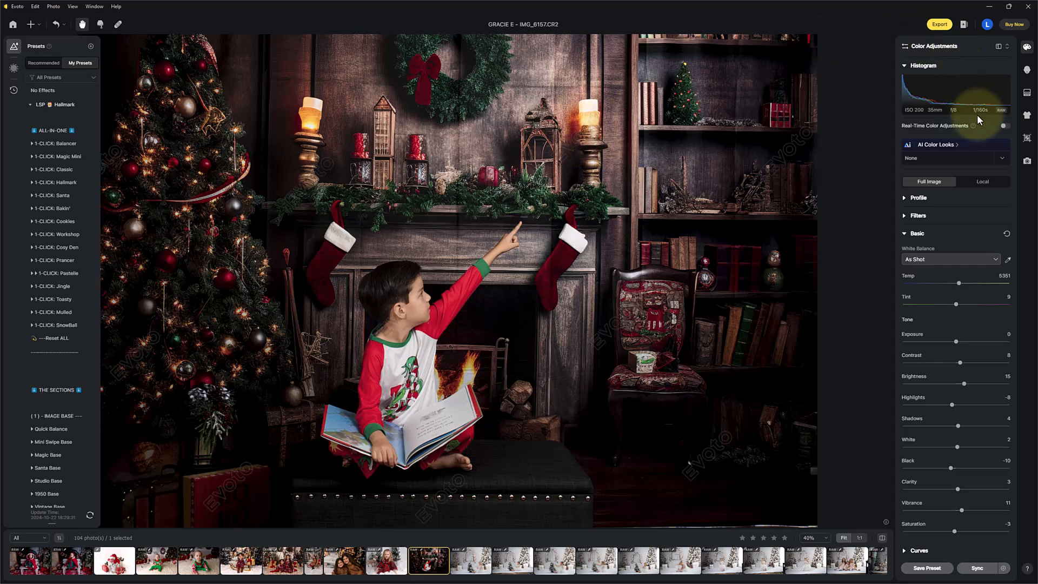
- Create a custom local mask and brush it over both mantel candles, the lantern and the bookcase shelf beside them
left_click(983, 182)
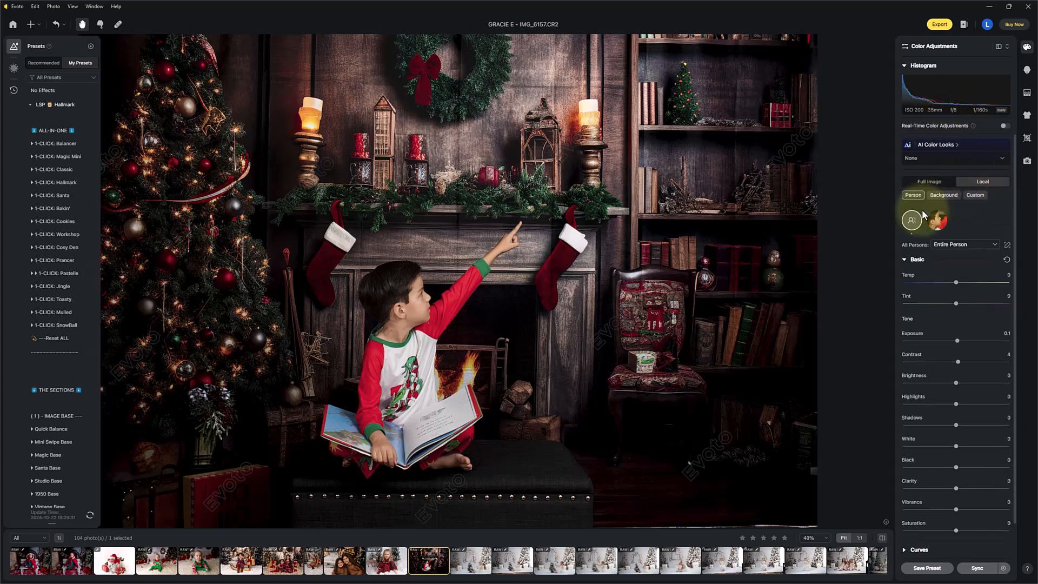
left_click(975, 195)
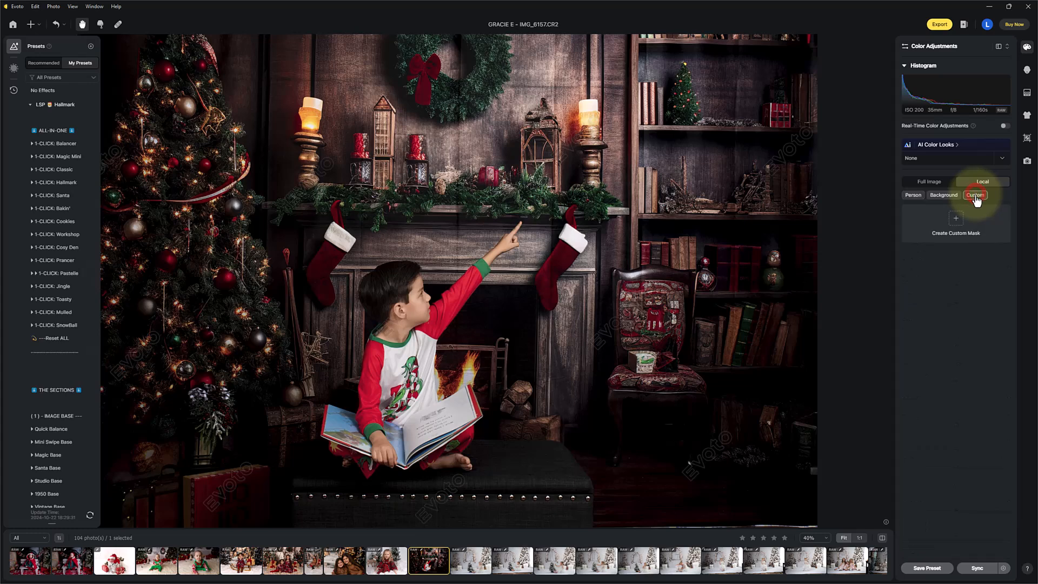
left_click(952, 218)
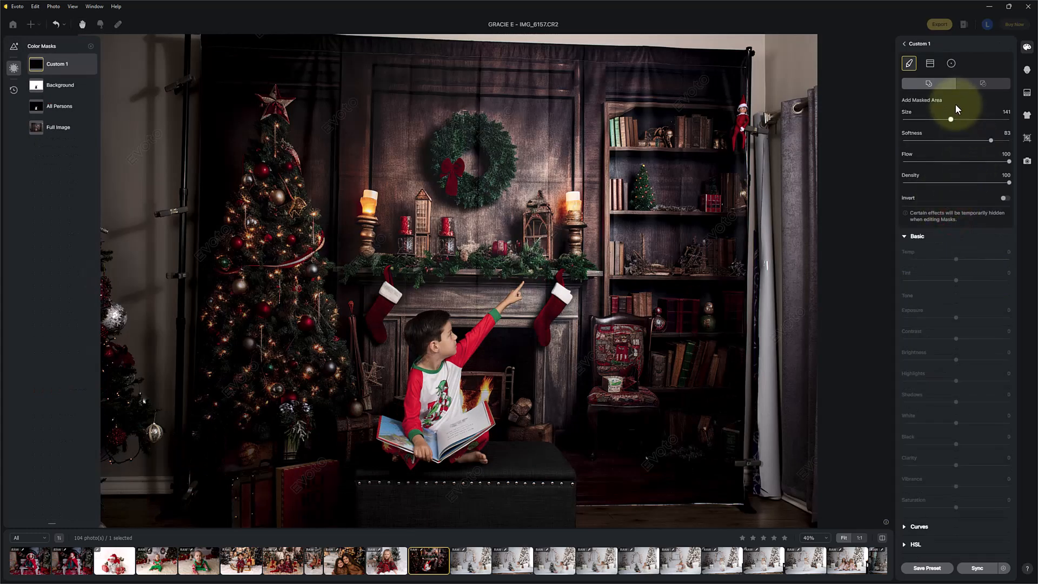
left_click(574, 195)
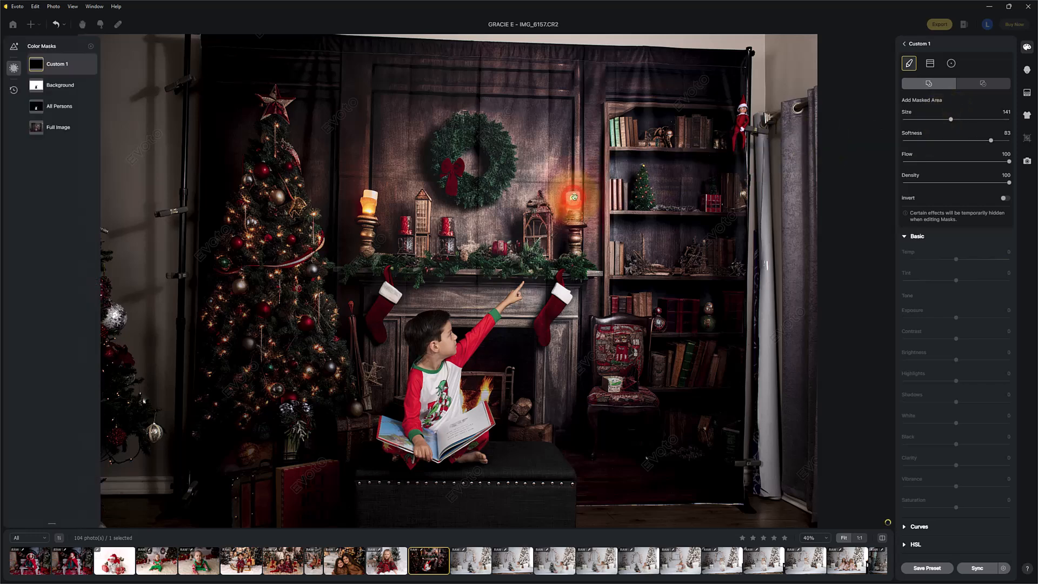
left_click(367, 194)
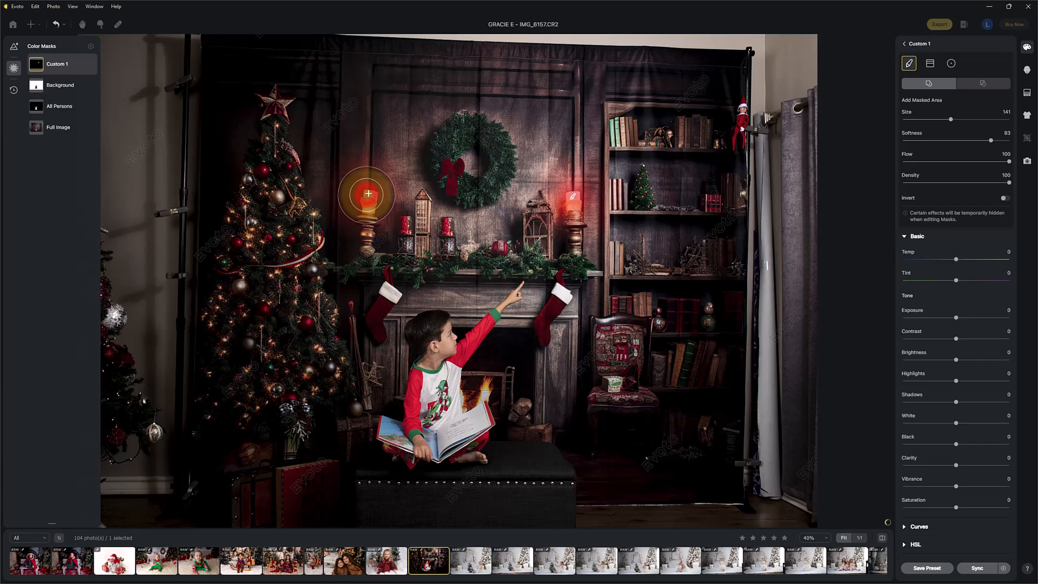
left_click(542, 233)
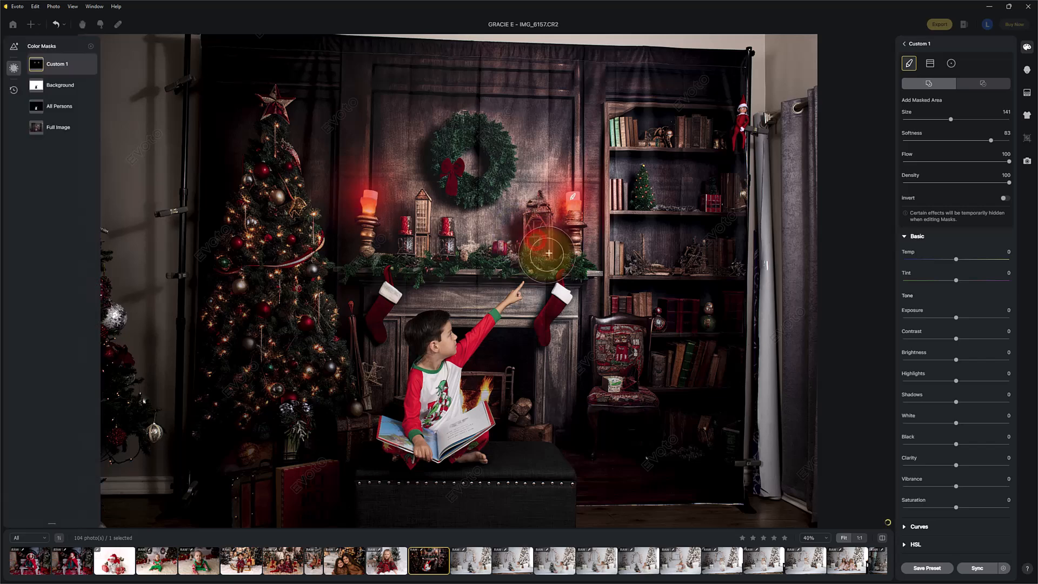
left_click(644, 242)
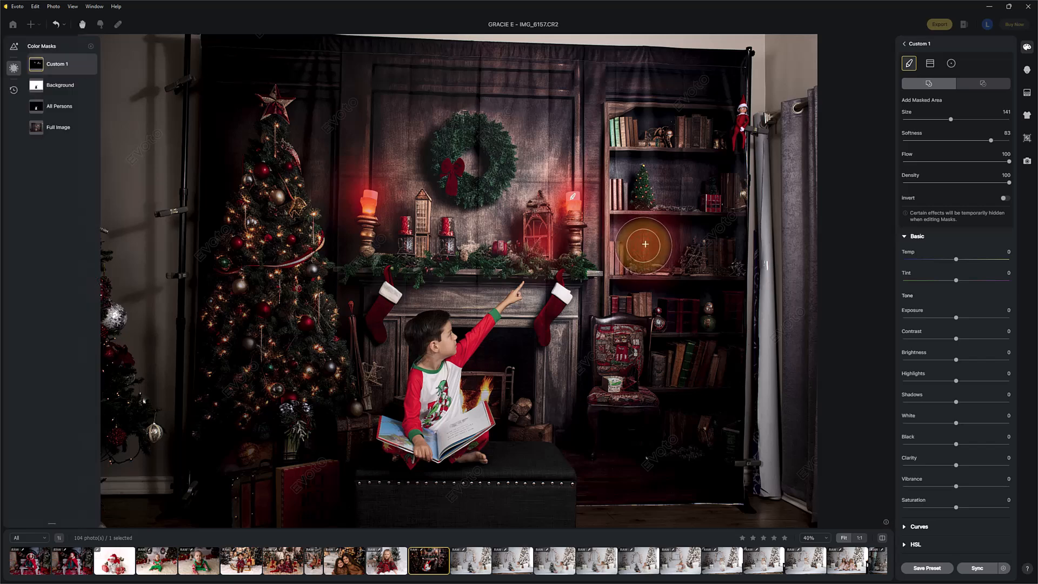
left_click(644, 246)
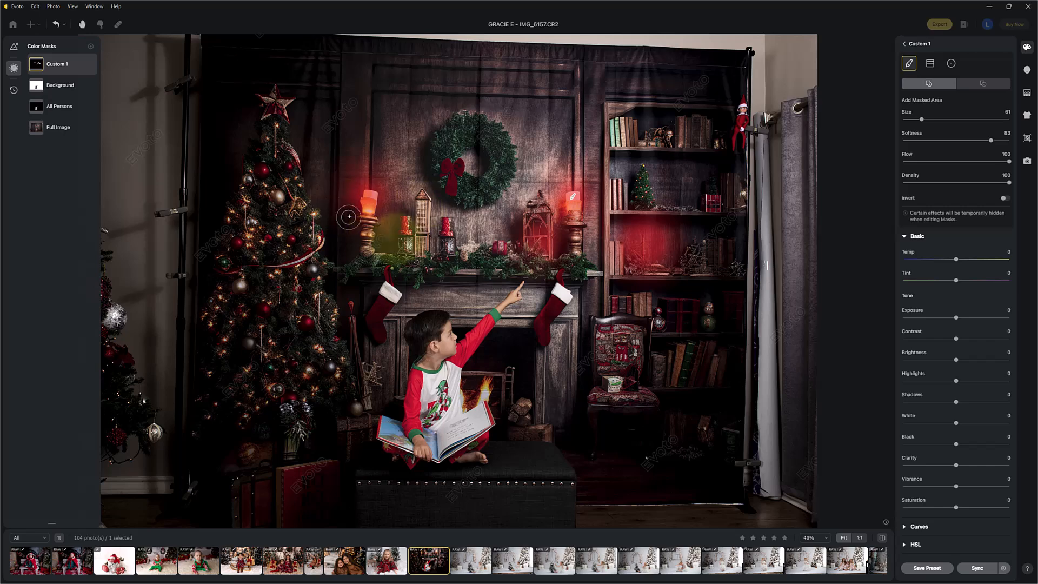
- Add spots of light across the Christmas tree to the custom mask with a size 61 brush
left_click(307, 345)
left_click(275, 269)
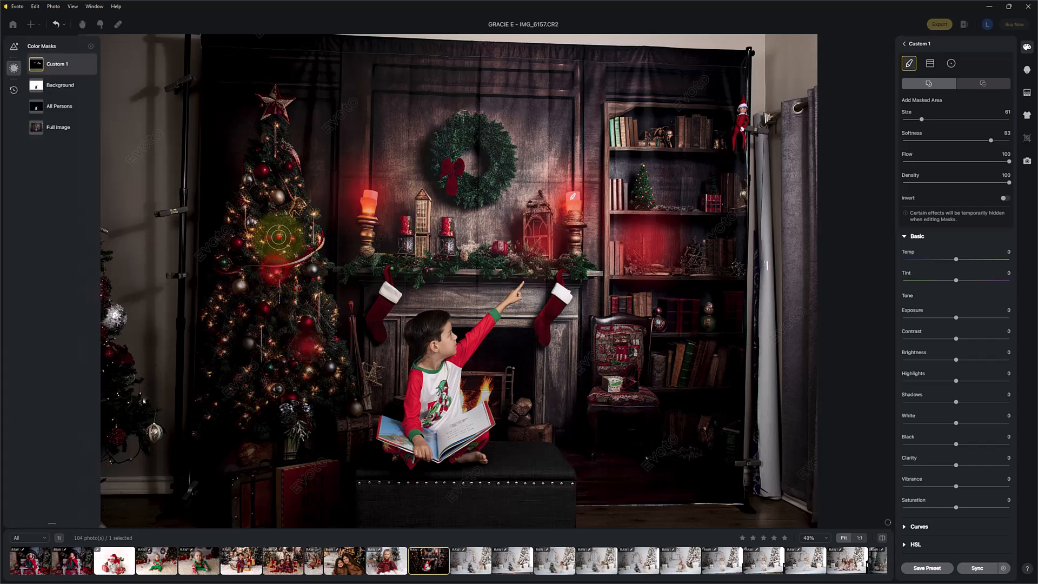
left_click(310, 218)
left_click(334, 312)
left_click(335, 388)
left_click(269, 388)
left_click(246, 367)
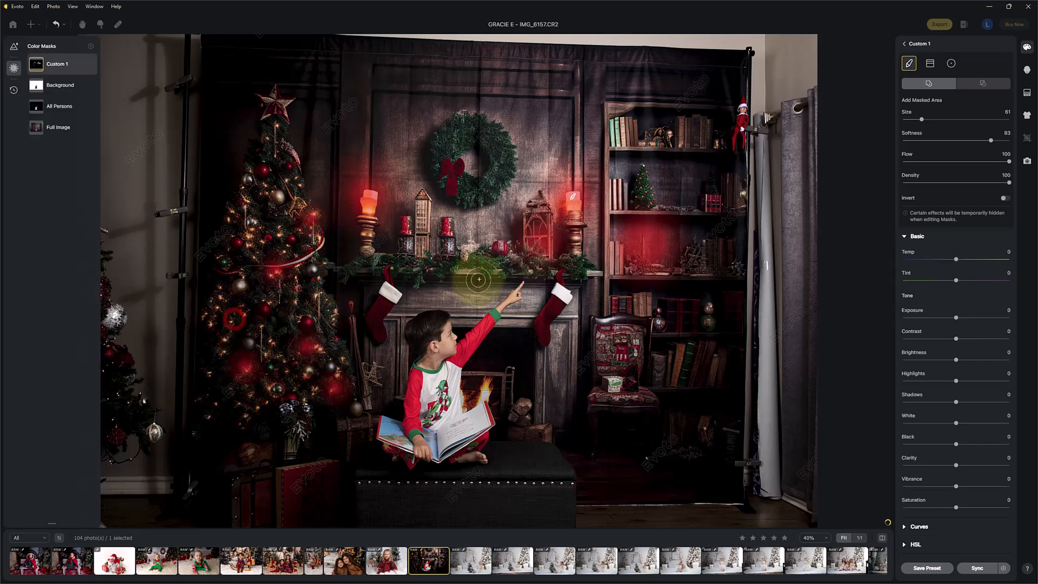
- Set the custom mask's Temp to 58, Exposure 2, Brightness 12, Highlights 9, Shadows -50 and Black -31, and return to the full-image adjustments
left_click_drag(956, 317, 971, 318)
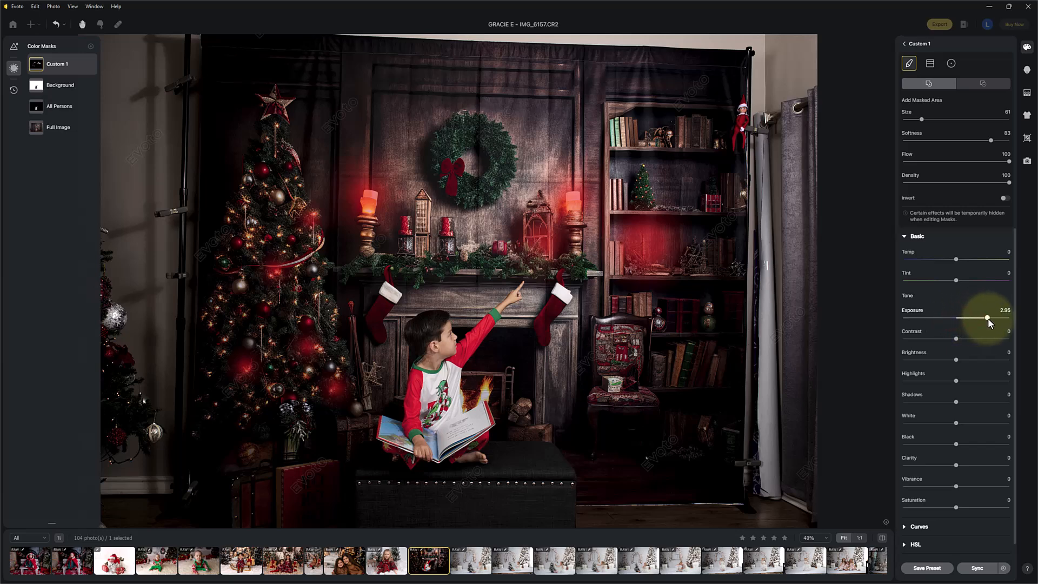
left_click_drag(991, 317, 983, 323)
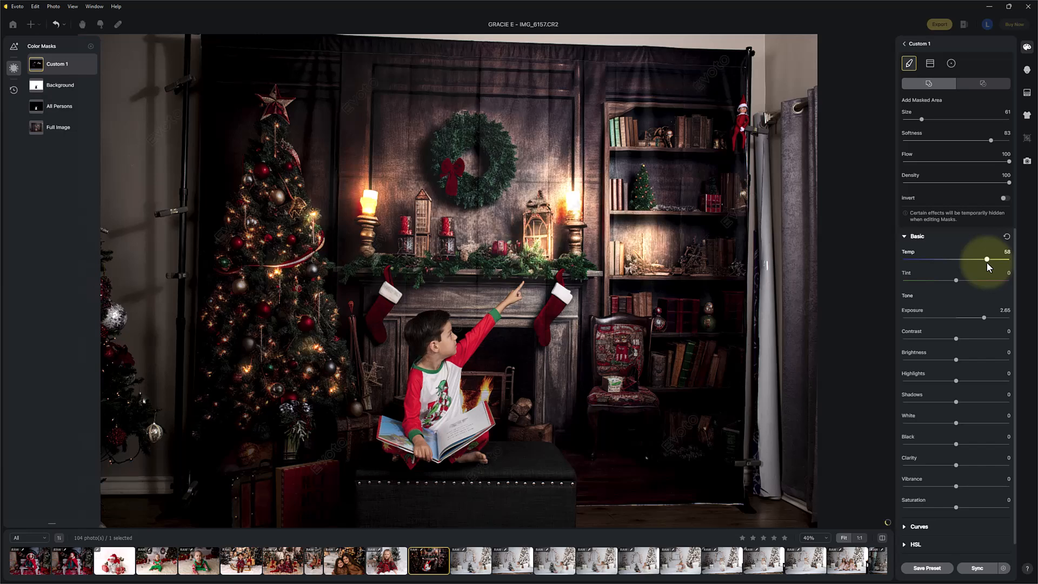
left_click_drag(956, 359, 928, 402)
left_click_drag(955, 444, 939, 443)
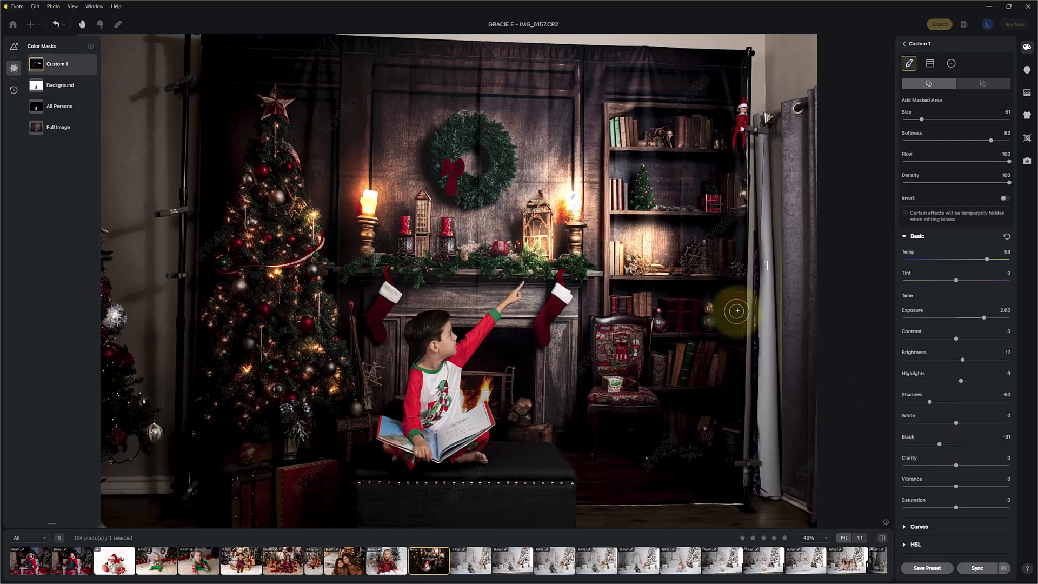
left_click_drag(983, 317, 976, 318)
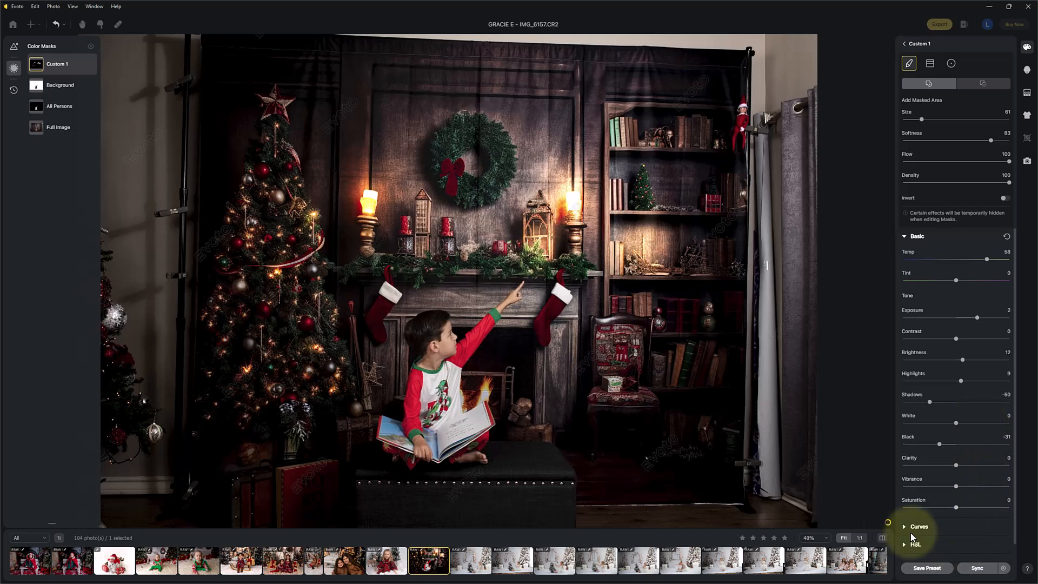
left_click(905, 46)
left_click(927, 184)
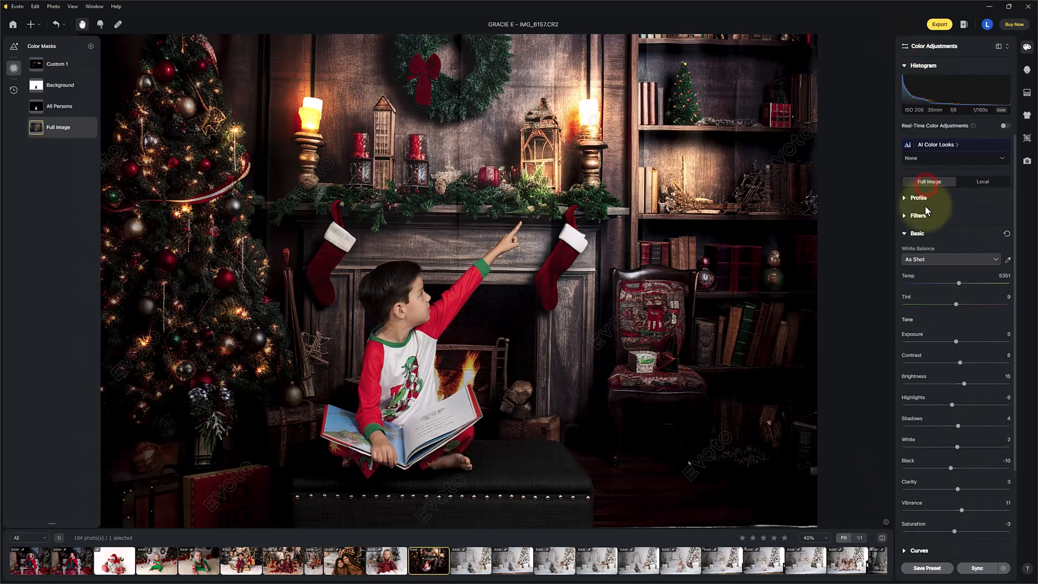
- Compare the photo with the glowing lights against the original and return to the Hallmark presets
left_click(881, 537)
left_click(882, 537)
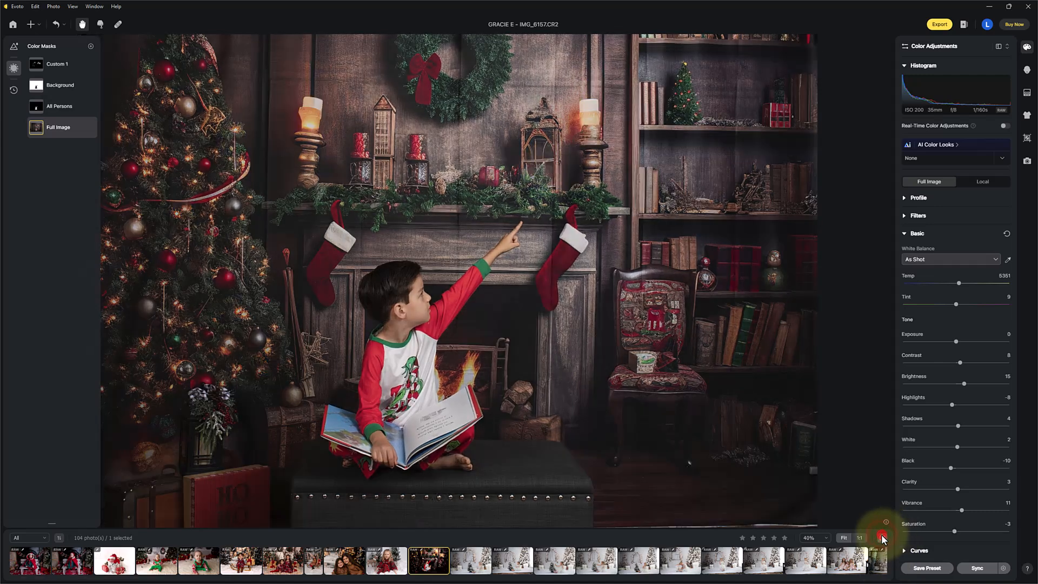
left_click(882, 538)
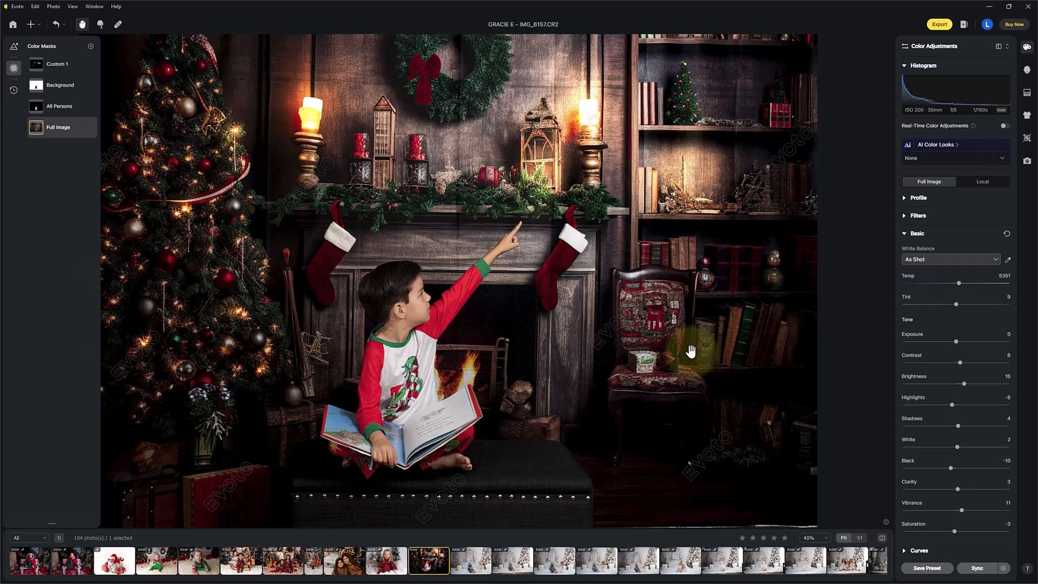
left_click(14, 46)
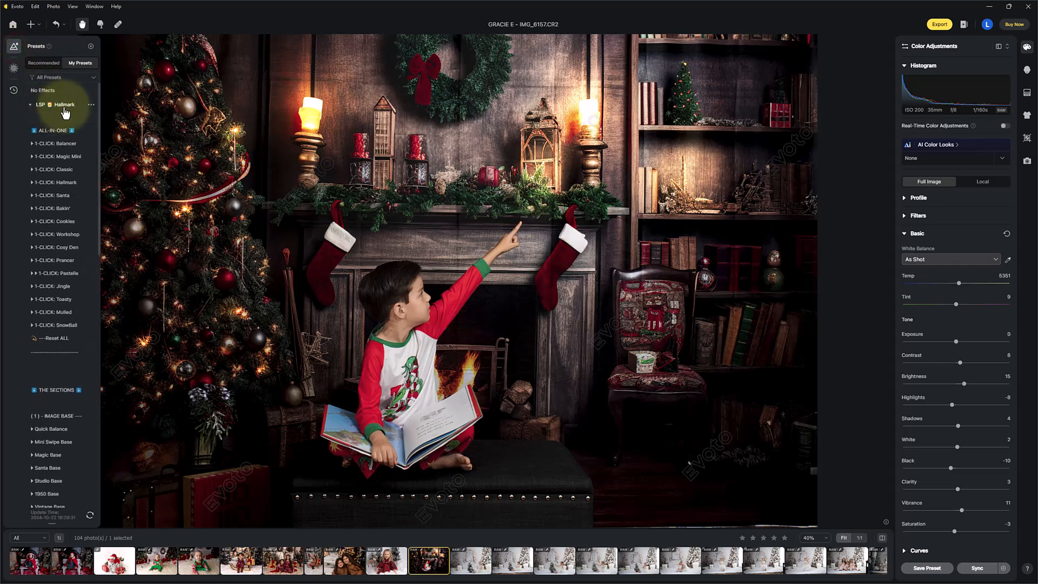